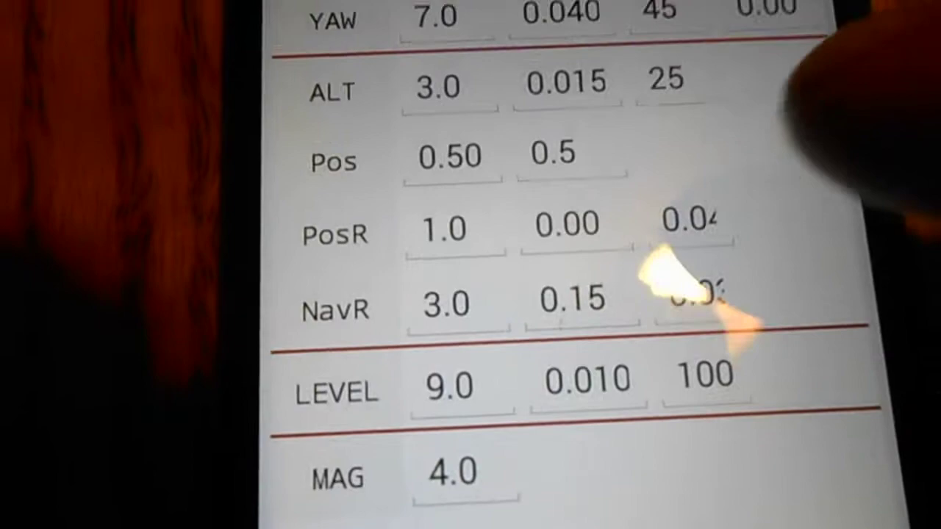
Inspect the third PosR value (0.045), then the third NavR value (0.035), in their edit dialogs.
left_click(676, 184)
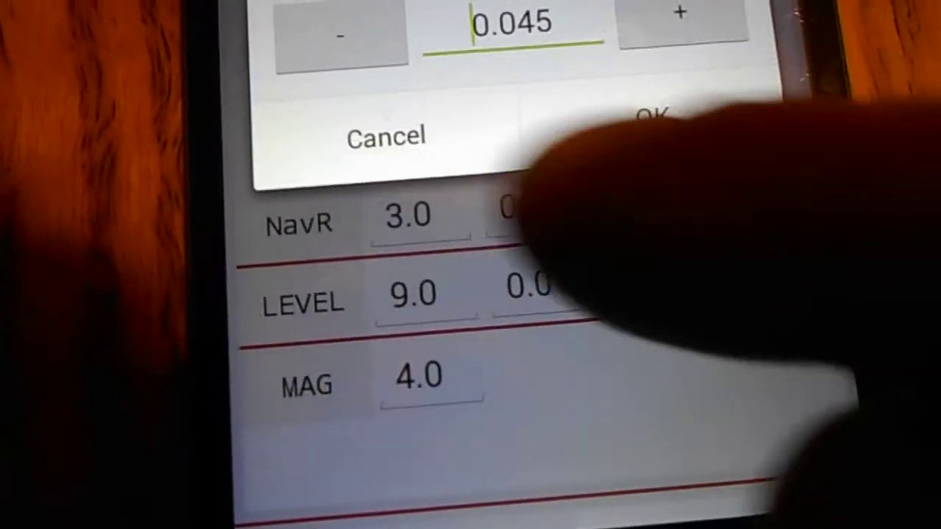
left_click(669, 151)
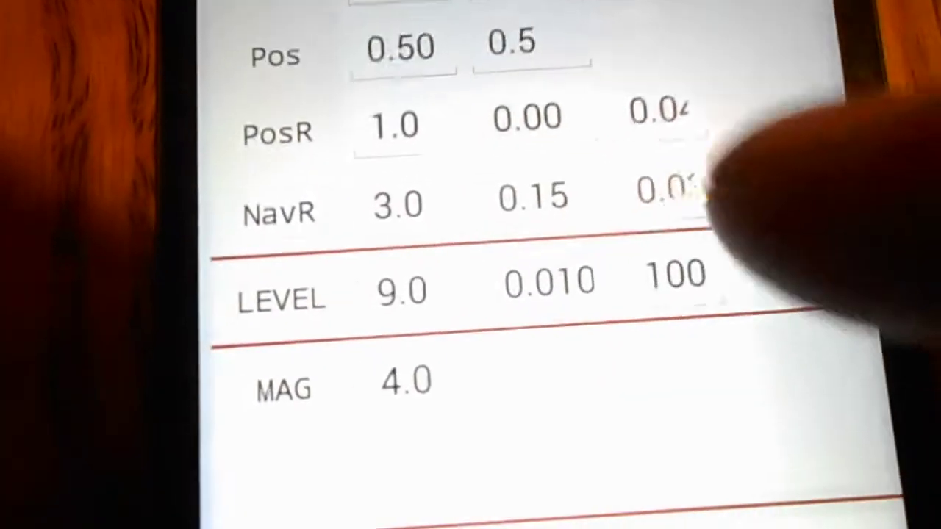
left_click(639, 243)
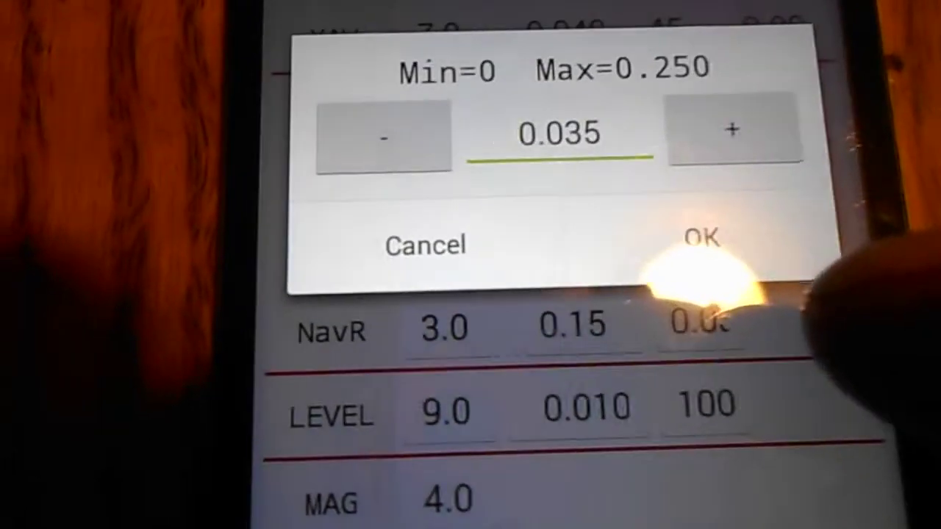